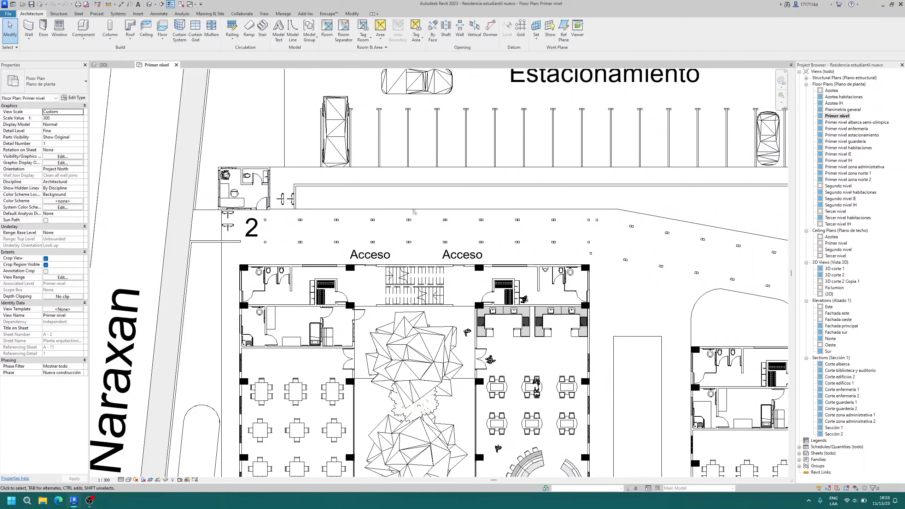
# Start a walkthrough on the Primer nivel plan, framed around the Acceso entrances.
pyautogui.moveTo(606, 228)
pyautogui.mouseDown(button='middle')
pyautogui.moveTo(465, 217)
pyautogui.moveTo(584, 210)
pyautogui.mouseUp(button='middle')
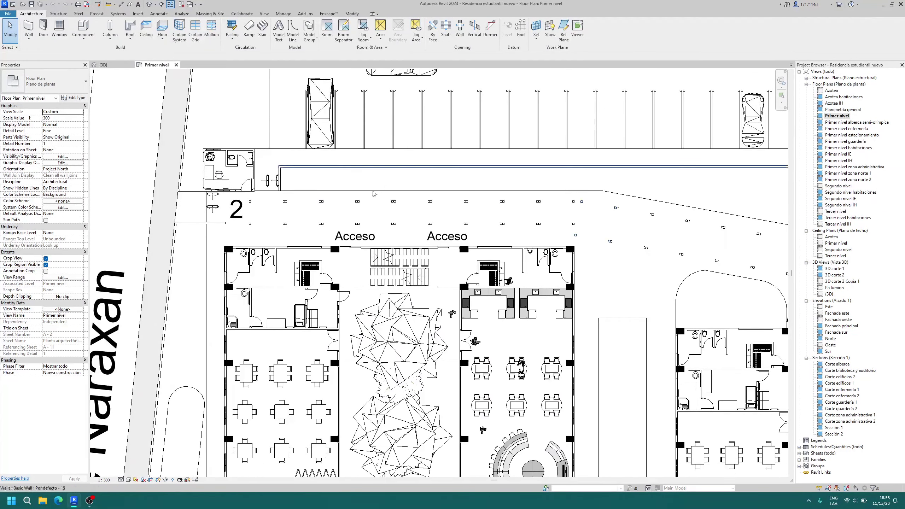
pyautogui.moveTo(436, 187)
pyautogui.mouseDown(button='middle')
pyautogui.moveTo(460, 178)
pyautogui.moveTo(464, 188)
pyautogui.mouseUp(button='middle')
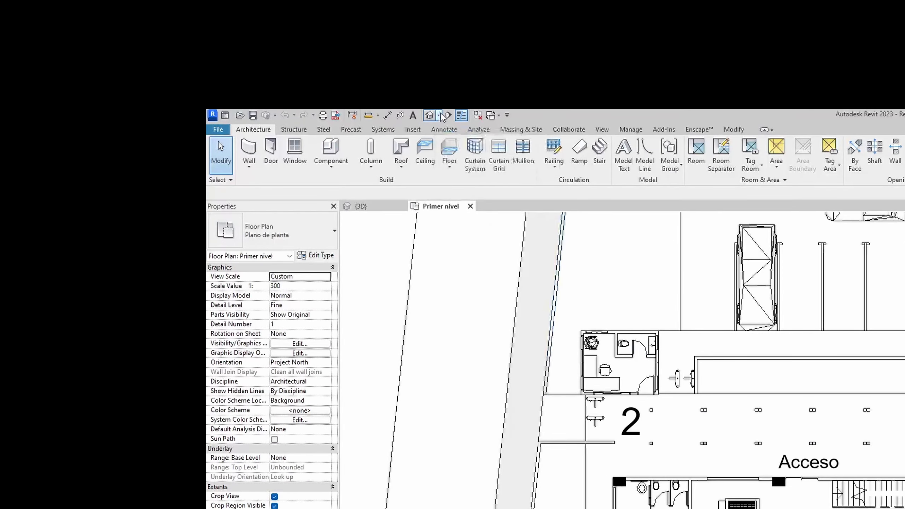
pyautogui.click(457, 153)
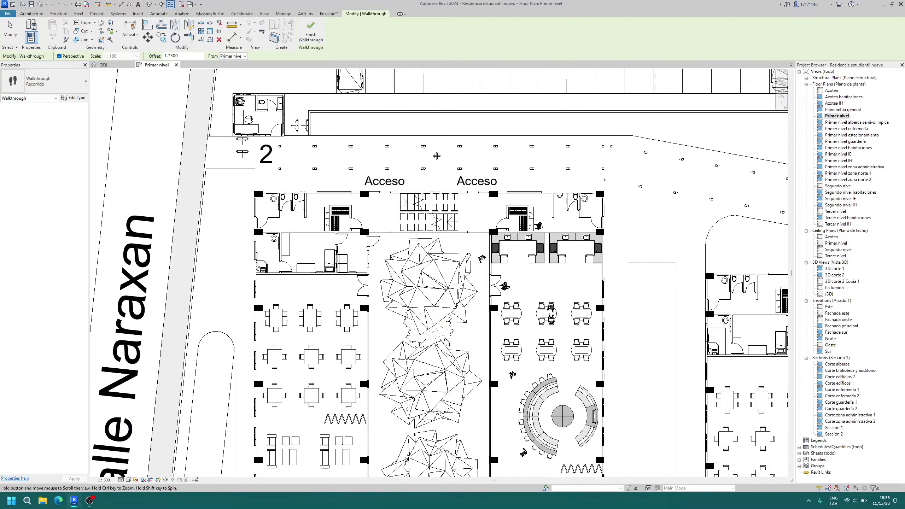
pyautogui.moveTo(424, 174); pyautogui.dragTo(475, 176, button='middle')
pyautogui.scroll(-2, 475, 176)
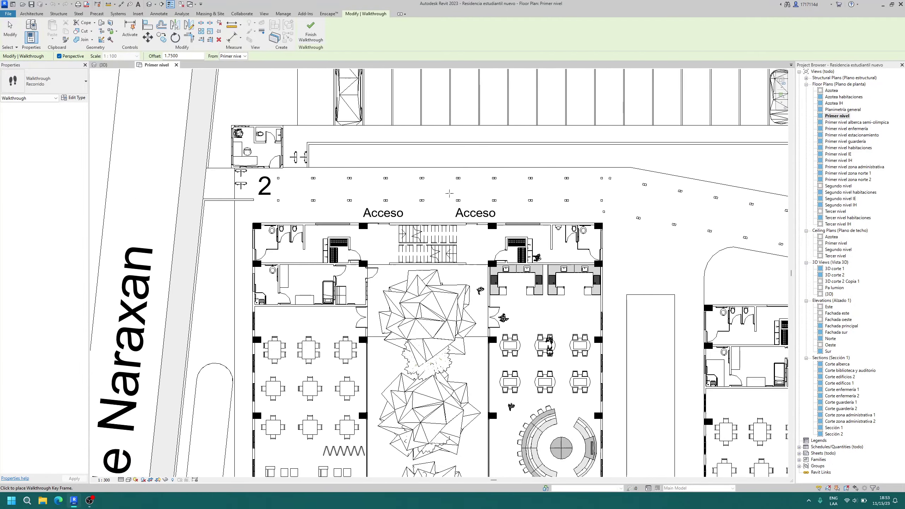
pyautogui.scroll(-3, 590, 208)
pyautogui.moveTo(590, 208)
pyautogui.mouseDown(button='middle')
pyautogui.moveTo(357, 205)
pyautogui.moveTo(410, 228)
pyautogui.mouseUp(button='middle')
pyautogui.scroll(5, 295, 203)
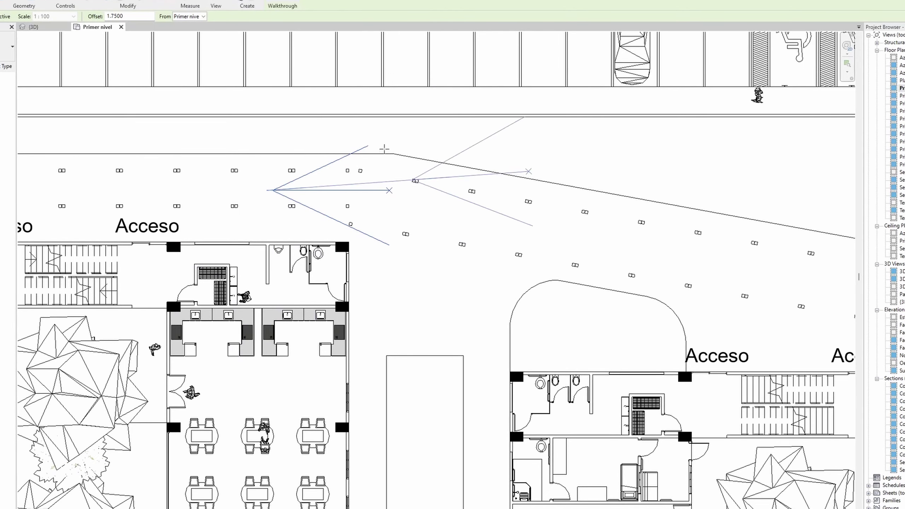
pyautogui.scroll(-2, 384, 149)
# Place the first walkthrough keyframe on the drive north of the entrances.
pyautogui.moveTo(273, 152); pyautogui.dragTo(437, 190, button='middle')
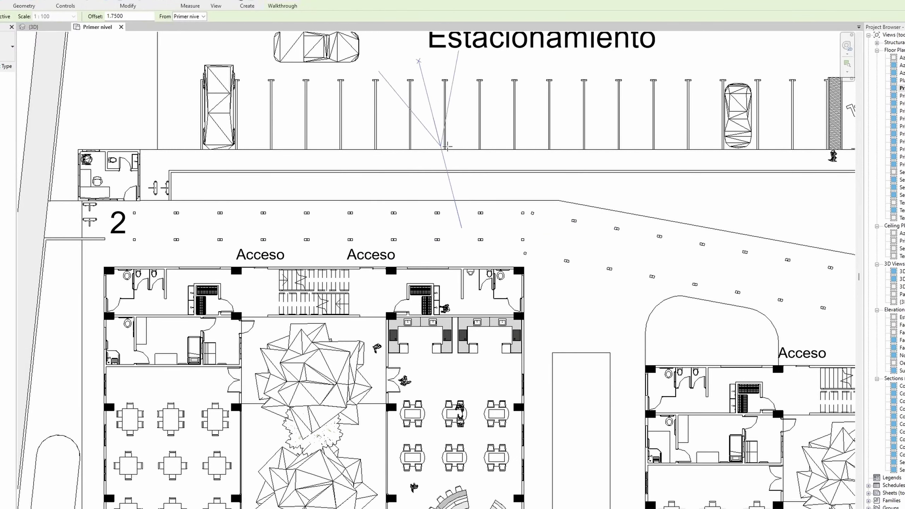
pyautogui.moveTo(466, 299); pyautogui.dragTo(321, 219, button='middle')
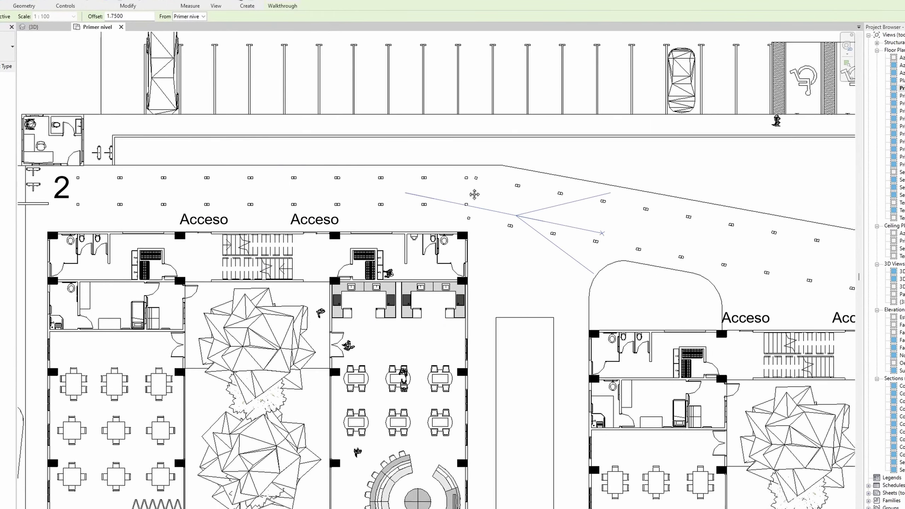
pyautogui.scroll(3, 394, 151)
pyautogui.click(269, 144)
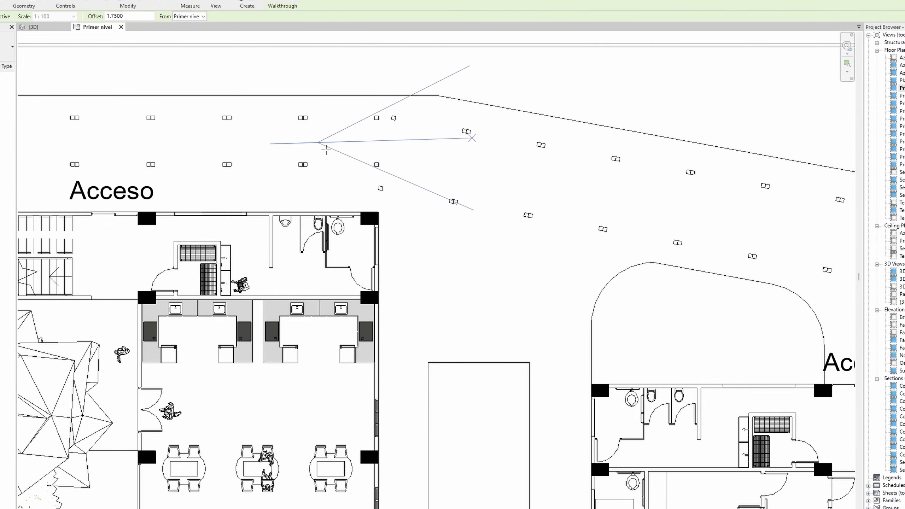
pyautogui.scroll(-2, 393, 151)
pyautogui.scroll(1, 414, 156)
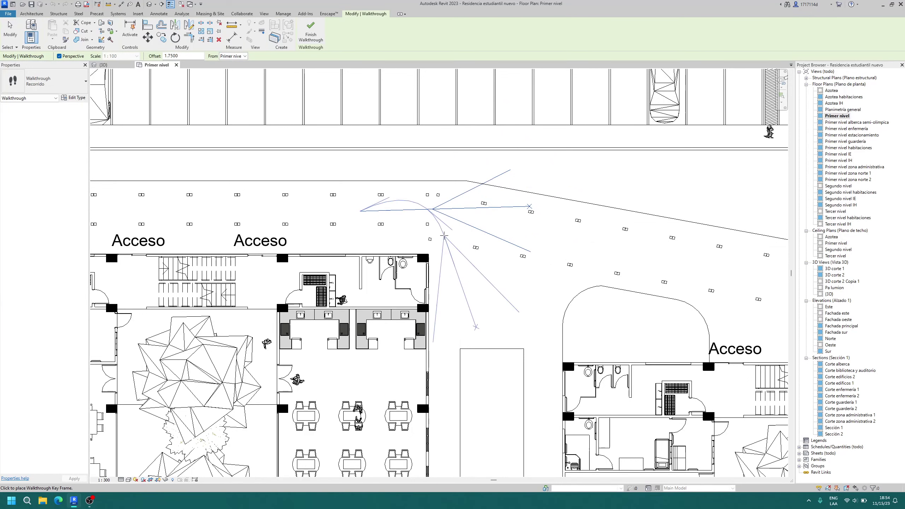
# Add keyframes curving the path southeast past the second building.
pyautogui.click(444, 236)
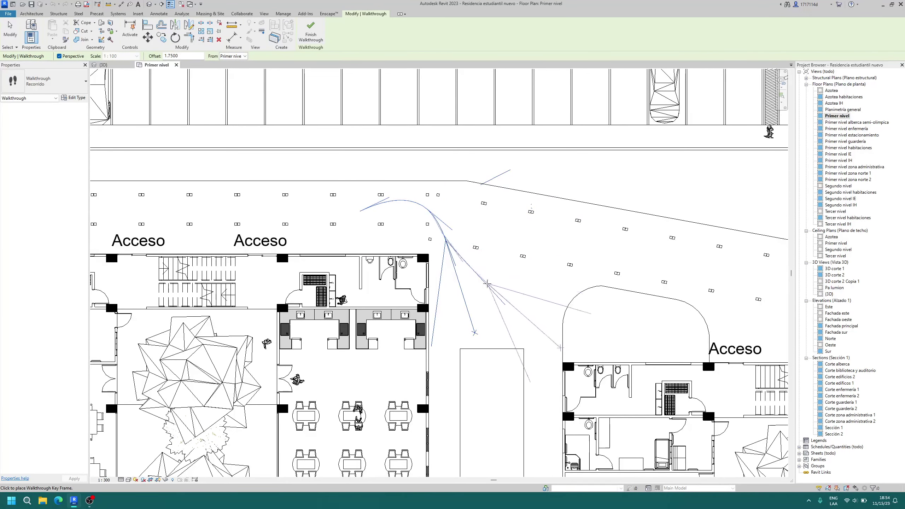
pyautogui.click(490, 283)
pyautogui.click(643, 253)
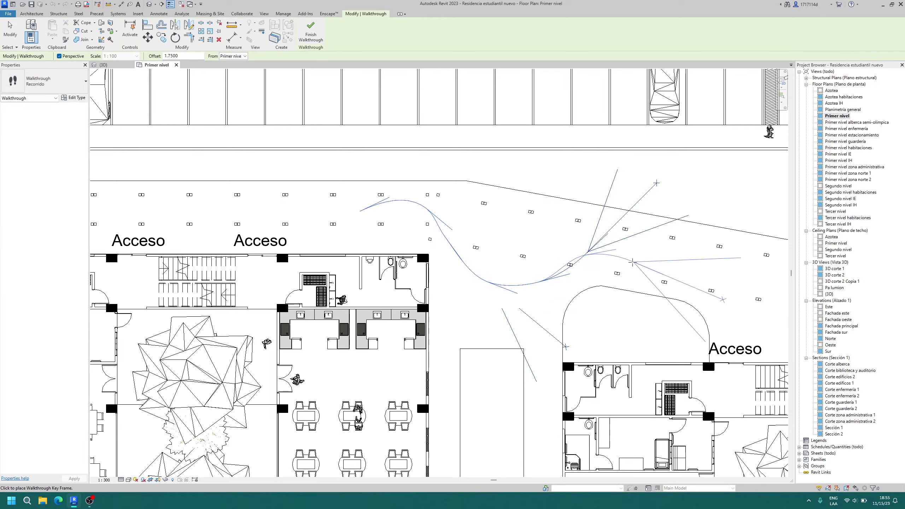
pyautogui.moveTo(682, 263); pyautogui.dragTo(506, 220, button='middle')
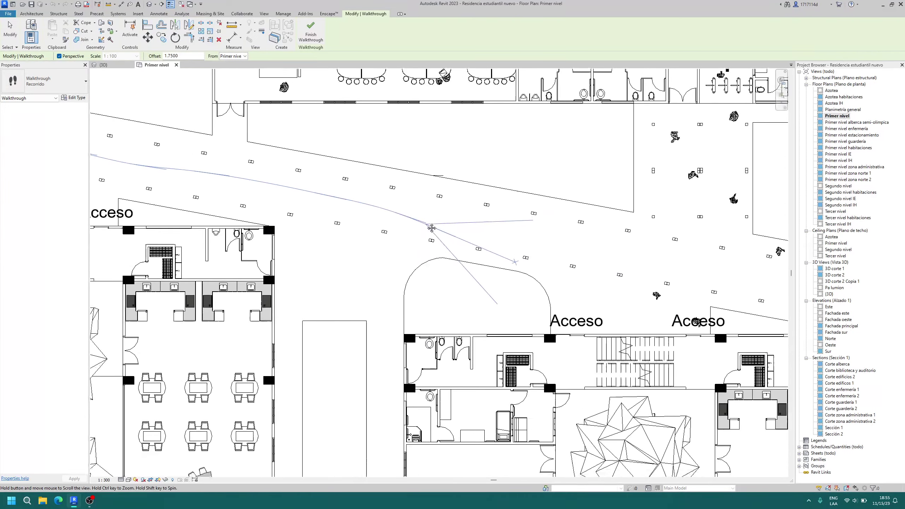
pyautogui.moveTo(359, 335); pyautogui.dragTo(418, 225, button='middle')
pyautogui.moveTo(419, 396); pyautogui.dragTo(453, 221, button='middle')
pyautogui.moveTo(376, 436)
pyautogui.mouseDown(button='middle')
pyautogui.moveTo(441, 205)
pyautogui.moveTo(435, 212)
pyautogui.mouseUp(button='middle')
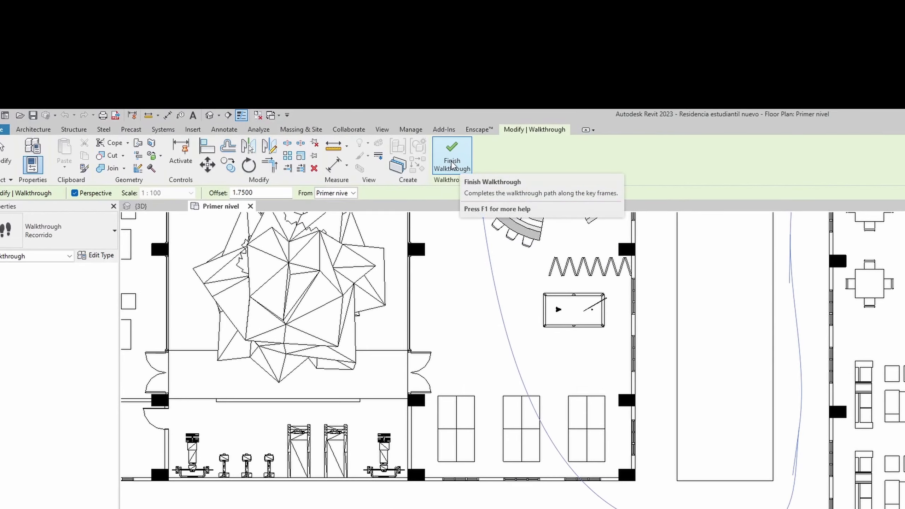
# Finish the path as Walkthrough 1 with 300 frames, viewing Calle Naraxan and the Biblioteca.
pyautogui.click(437, 151)
pyautogui.scroll(-3, 516, 256)
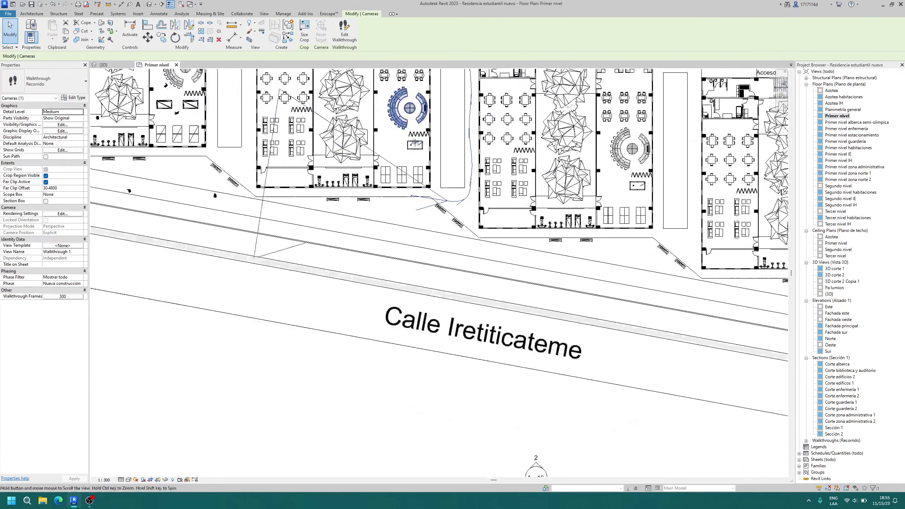
pyautogui.scroll(-2, 516, 256)
pyautogui.moveTo(516, 256); pyautogui.dragTo(586, 351, button='middle')
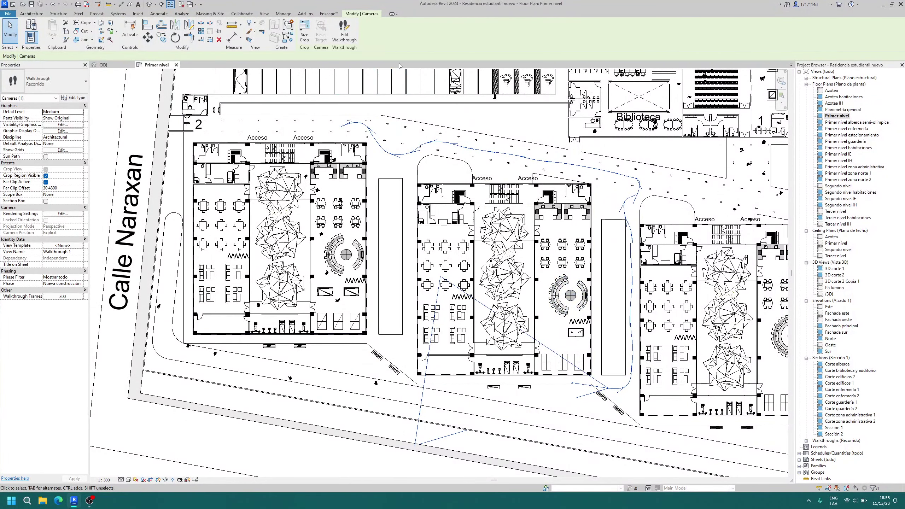
# Edit Walkthrough 1 and step the camera back to key frame 276.7.
pyautogui.click(342, 37)
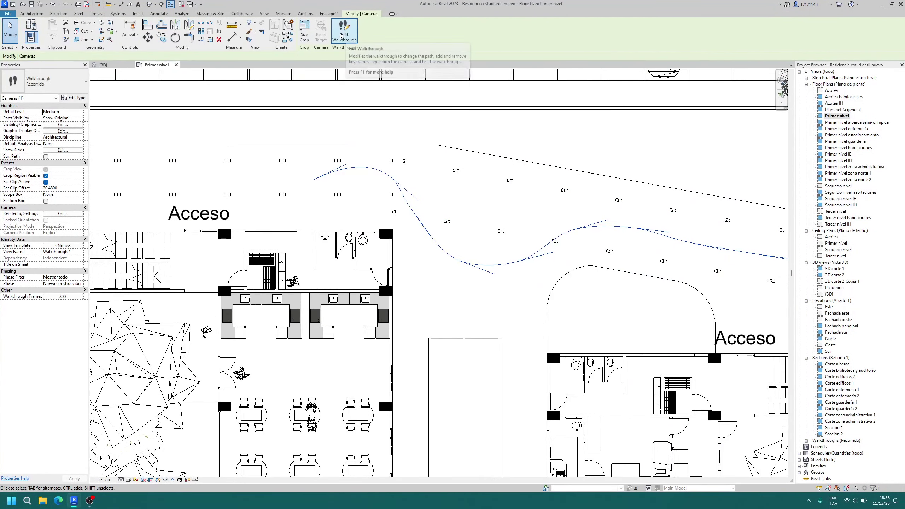
pyautogui.scroll(2, 363, 180)
pyautogui.scroll(1, 364, 181)
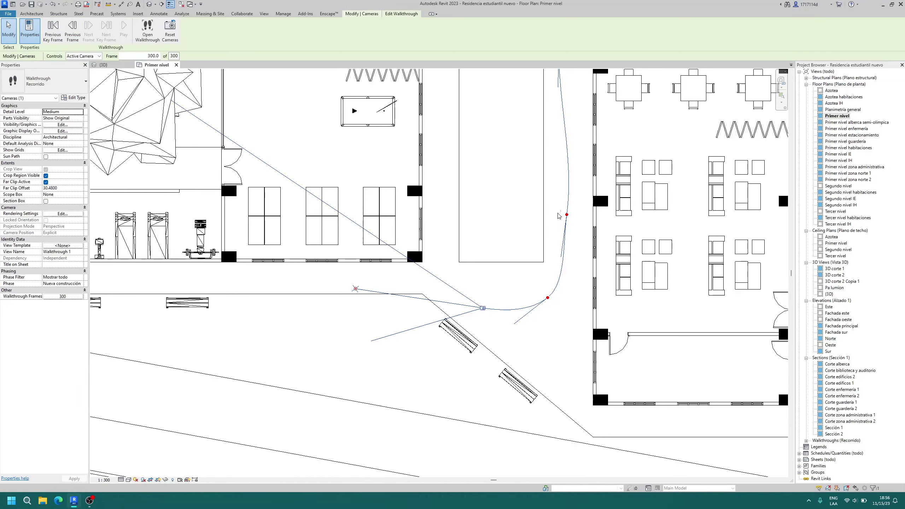
pyautogui.keyDown('ctrl'); pyautogui.scroll(5, 550, 301); pyautogui.keyUp('ctrl')
pyautogui.scroll(2, 549, 264)
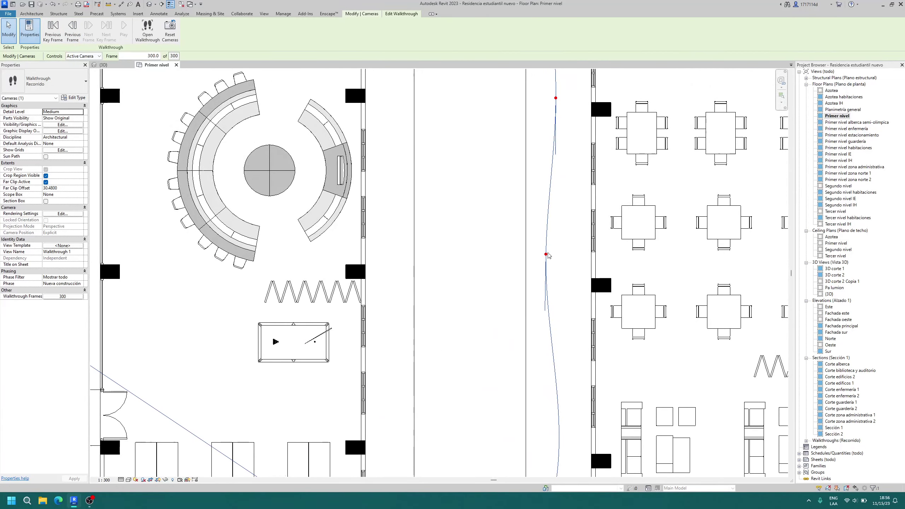
pyautogui.scroll(-3, 389, 133)
pyautogui.scroll(1, 395, 231)
pyautogui.keyDown('ctrl'); pyautogui.scroll(-2, 398, 253); pyautogui.keyUp('ctrl')
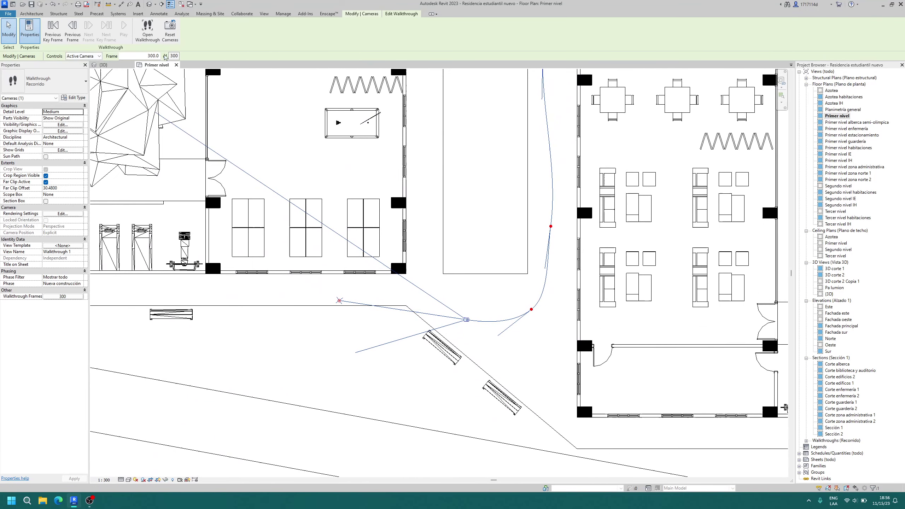
pyautogui.click(74, 38)
pyautogui.click(74, 38)
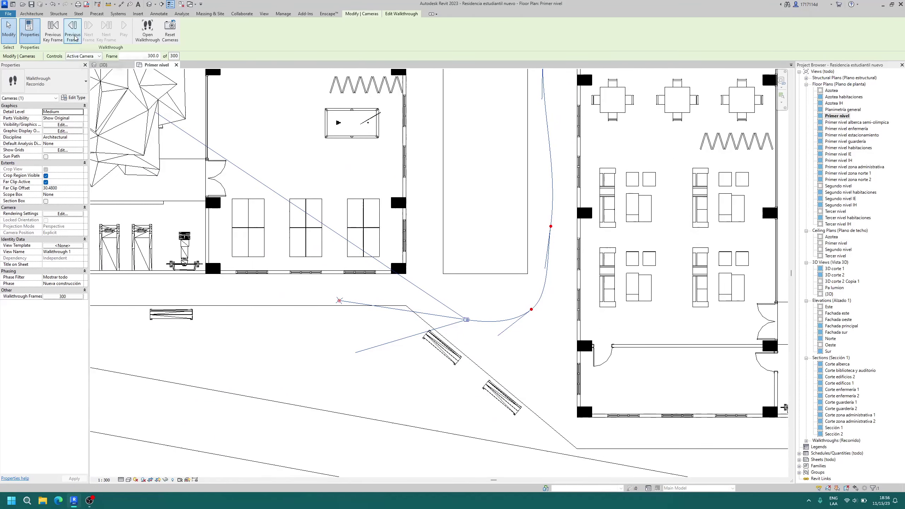
pyautogui.click(54, 36)
# Drag the camera target to aim at the neighbouring building wall.
pyautogui.moveTo(542, 360); pyautogui.dragTo(452, 374, button='middle')
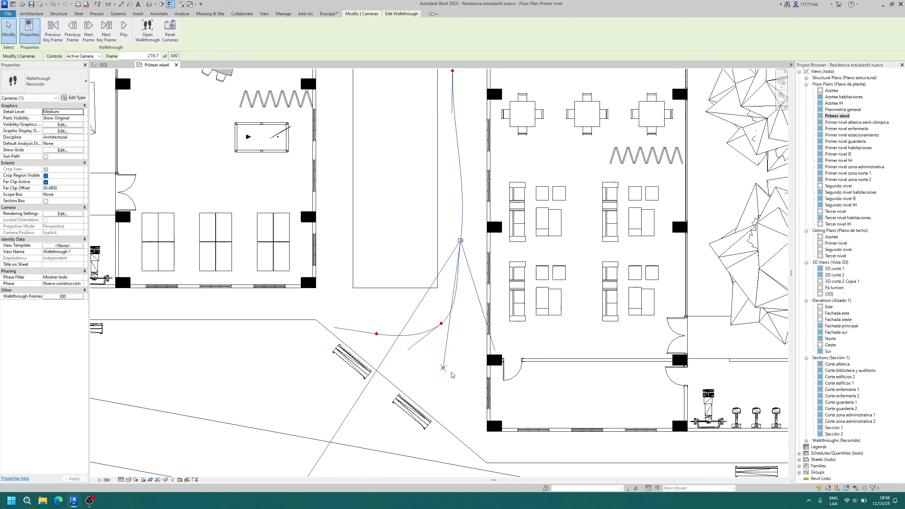
pyautogui.scroll(2, 452, 374)
pyautogui.moveTo(434, 337); pyautogui.dragTo(517, 332)
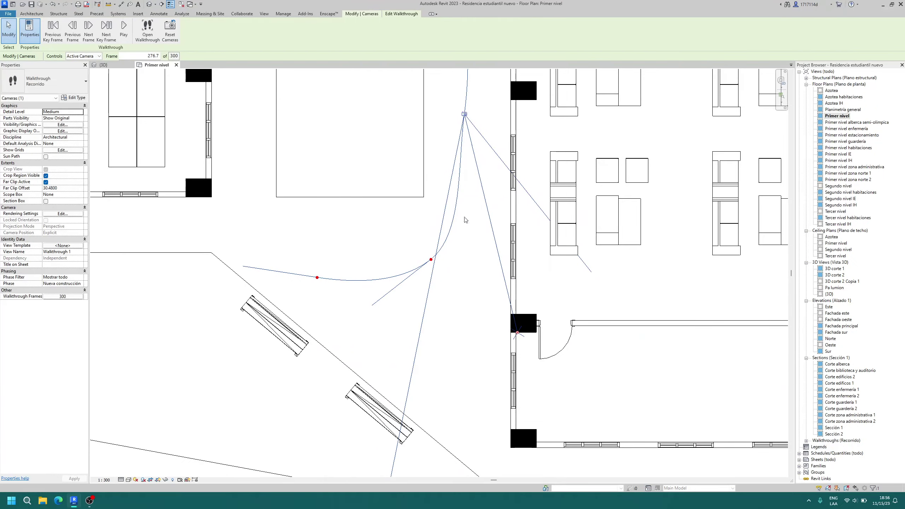
pyautogui.scroll(-2, 518, 332)
pyautogui.scroll(-2, 513, 303)
pyautogui.scroll(-1, 508, 257)
pyautogui.scroll(-2, 504, 240)
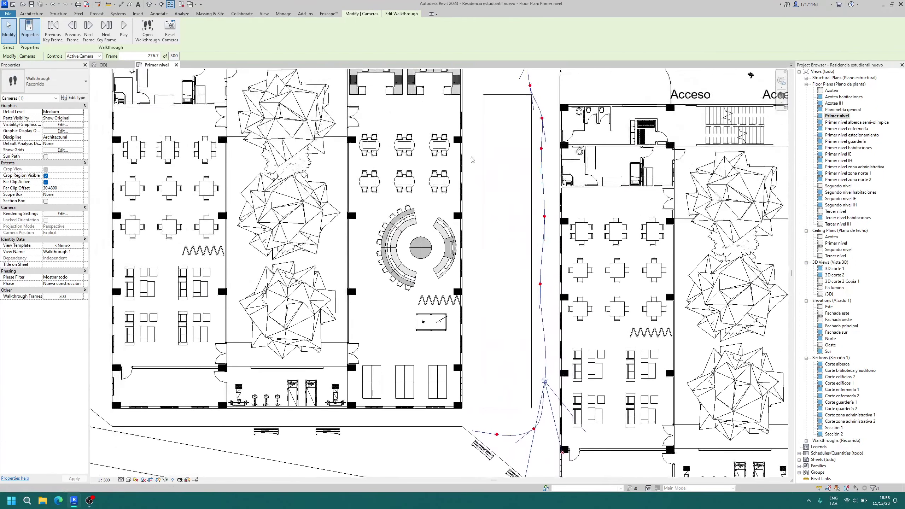
# Review the path past the entrance and courtyard, then quit path editing.
pyautogui.moveTo(351, 282); pyautogui.dragTo(360, 395, button='middle')
pyautogui.scroll(2, 468, 174)
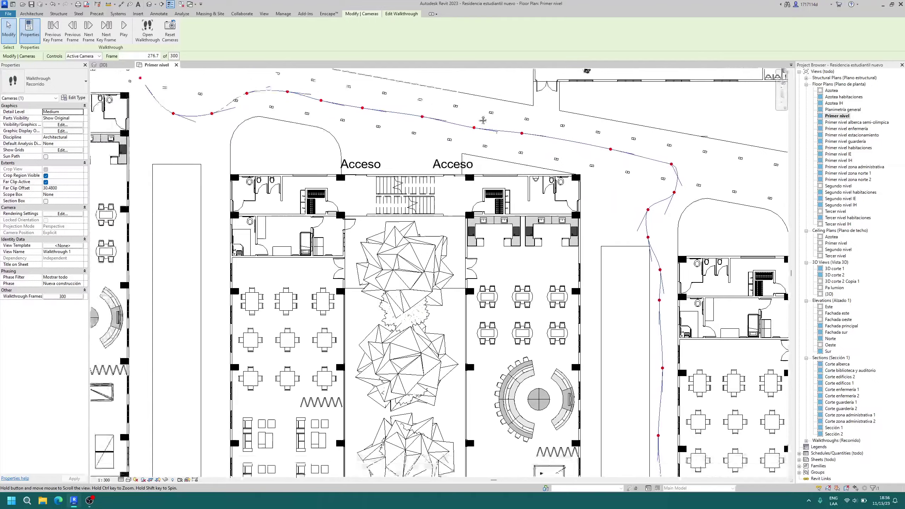
pyautogui.moveTo(468, 358); pyautogui.dragTo(414, 77, button='middle')
pyautogui.scroll(1, 551, 253)
pyautogui.moveTo(474, 269); pyautogui.dragTo(463, 228, button='middle')
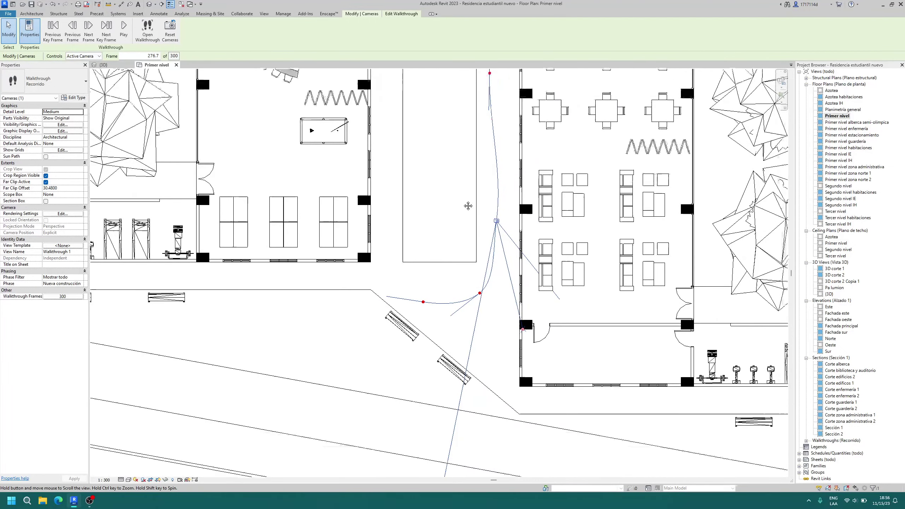
pyautogui.scroll(-1, 415, 172)
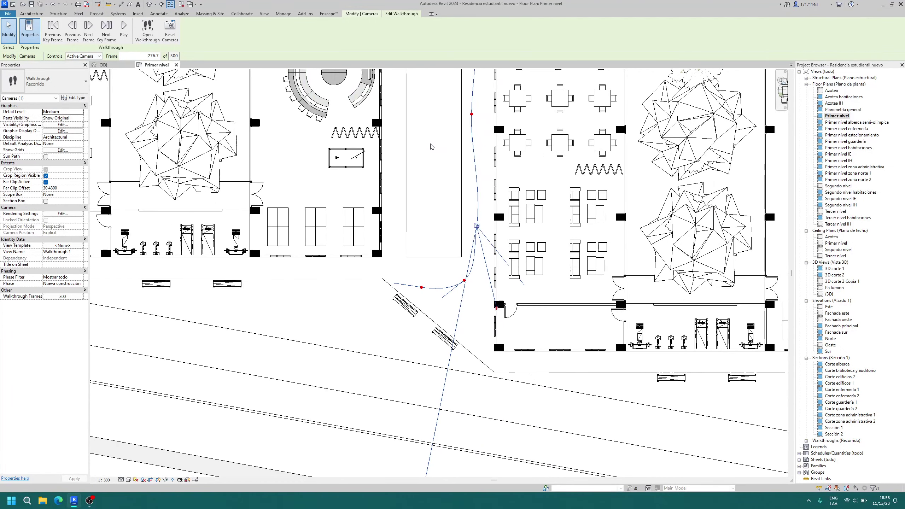
pyautogui.press('Escape')
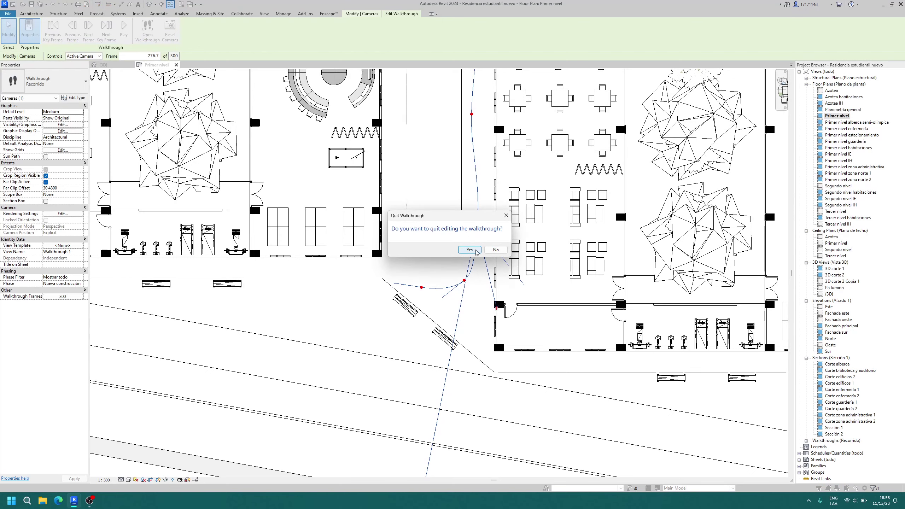
# Confirm quitting walkthrough editing and open Walkthrough 1 from the Project Browser.
pyautogui.click(469, 250)
pyautogui.scroll(-2, 302, 127)
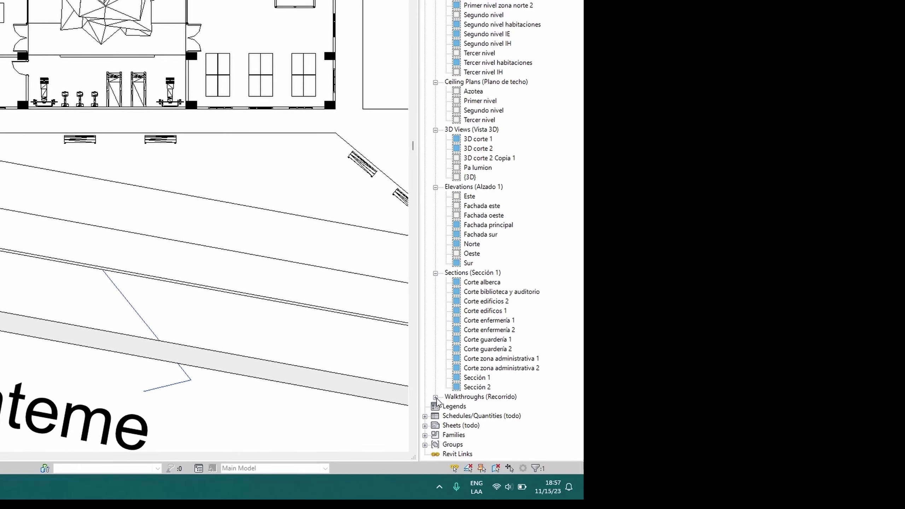
pyautogui.click(436, 397)
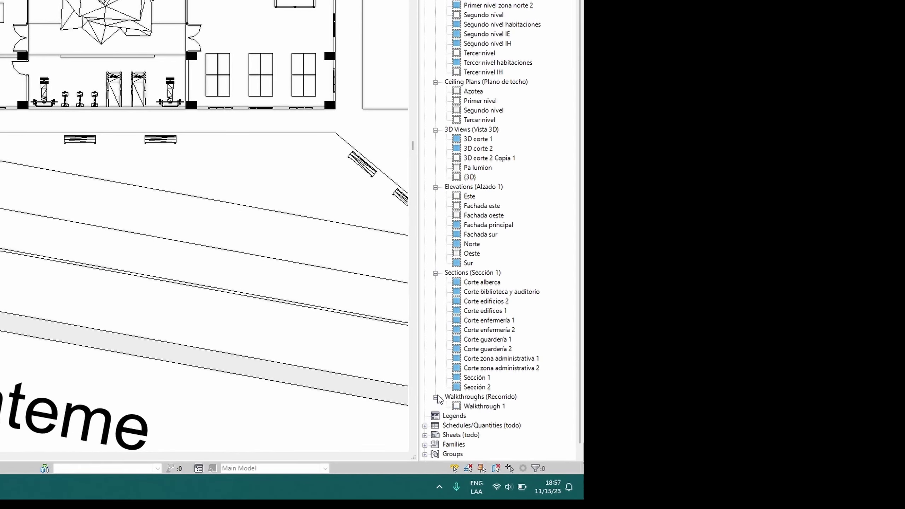
pyautogui.doubleClick(479, 409)
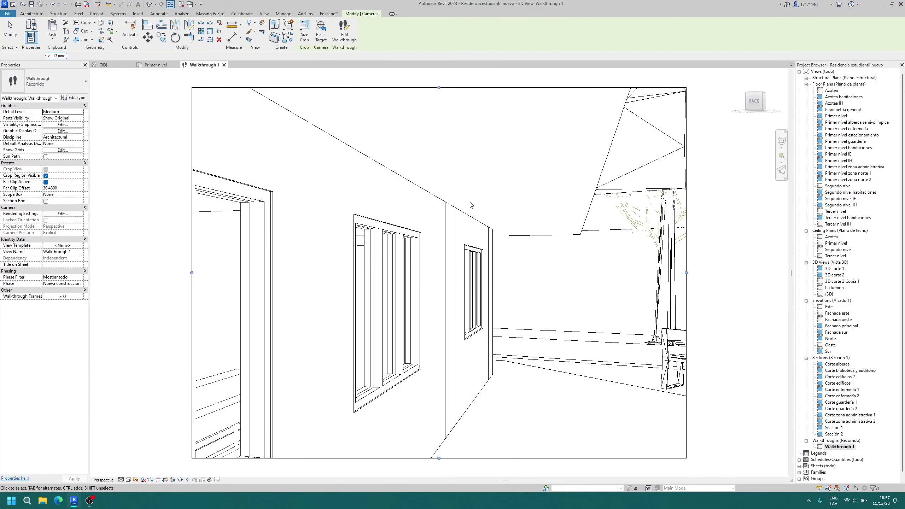
pyautogui.scroll(-3, 477, 197)
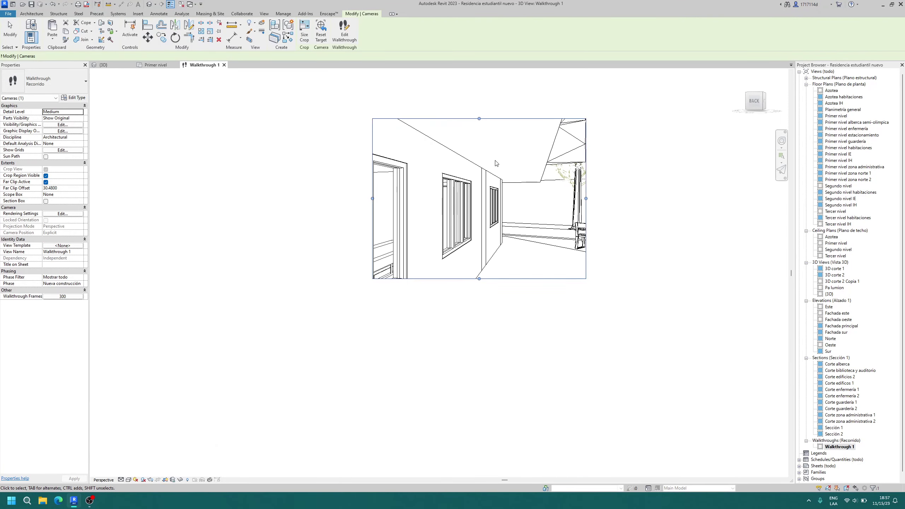
# Play the Walkthrough 1 animation past corridors, courtyard and trees, then pan slightly.
pyautogui.click(344, 34)
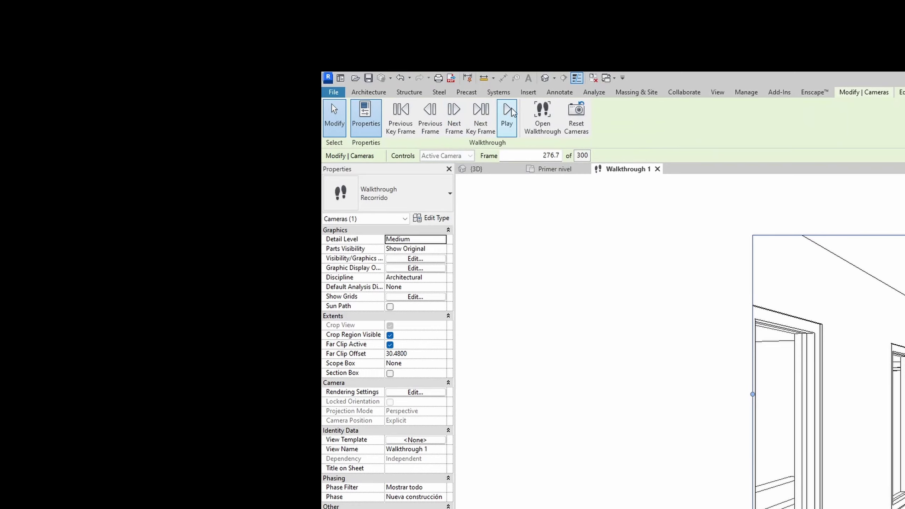
pyautogui.click(504, 118)
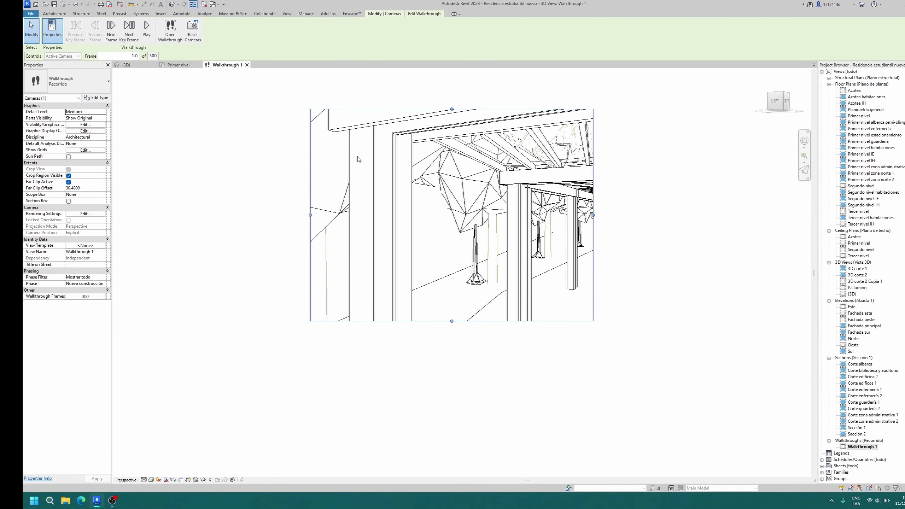
pyautogui.moveTo(478, 161); pyautogui.dragTo(405, 159, button='middle')
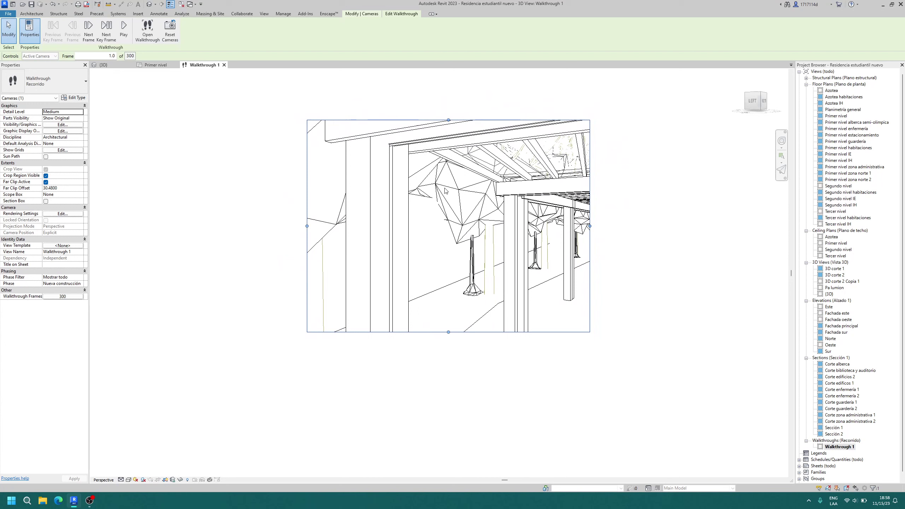
# Set Walkthrough 1 to Fine detail level and Shaded visual style.
pyautogui.click(121, 480)
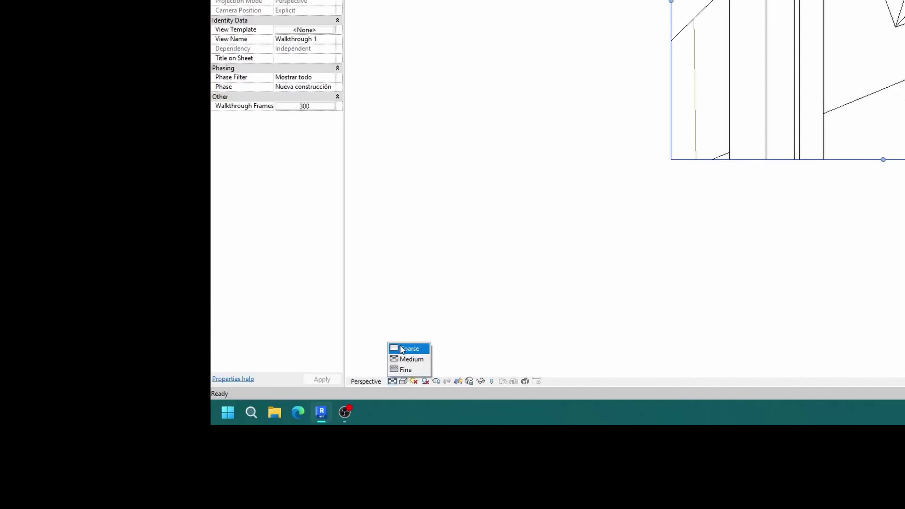
pyautogui.click(399, 371)
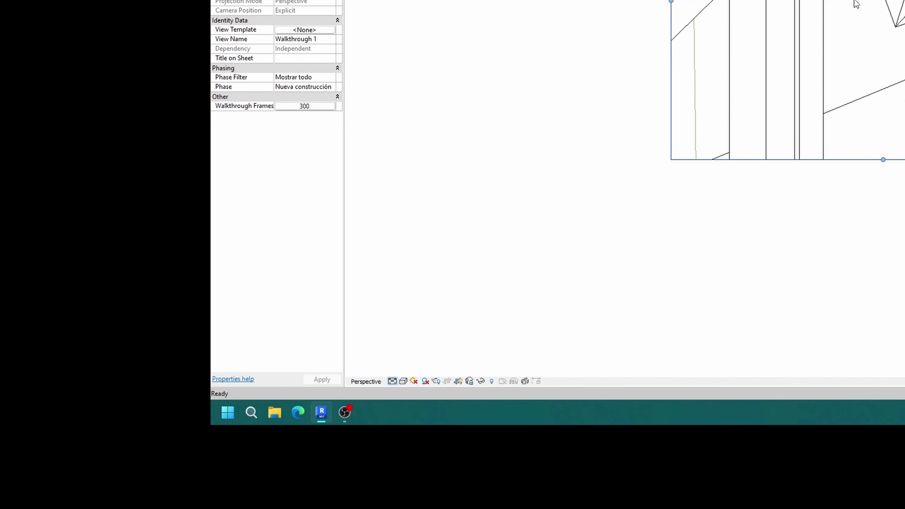
pyautogui.click(403, 383)
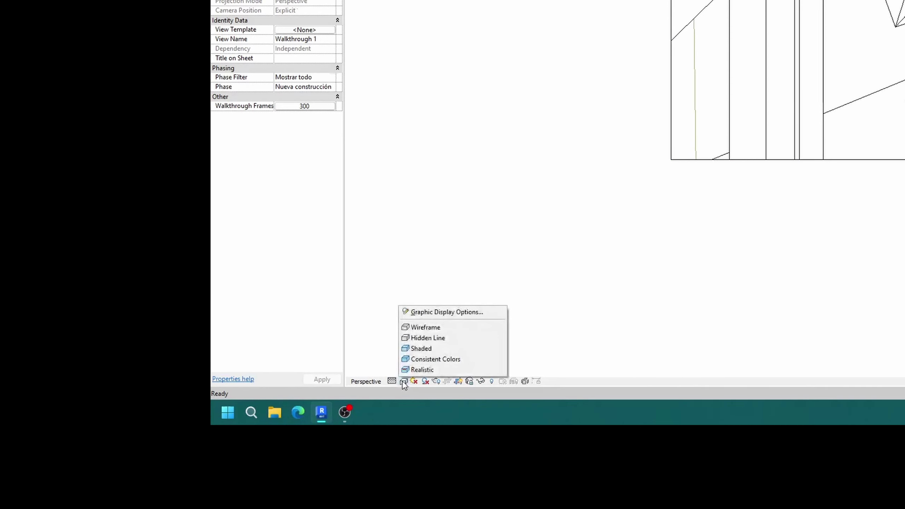
pyautogui.click(425, 350)
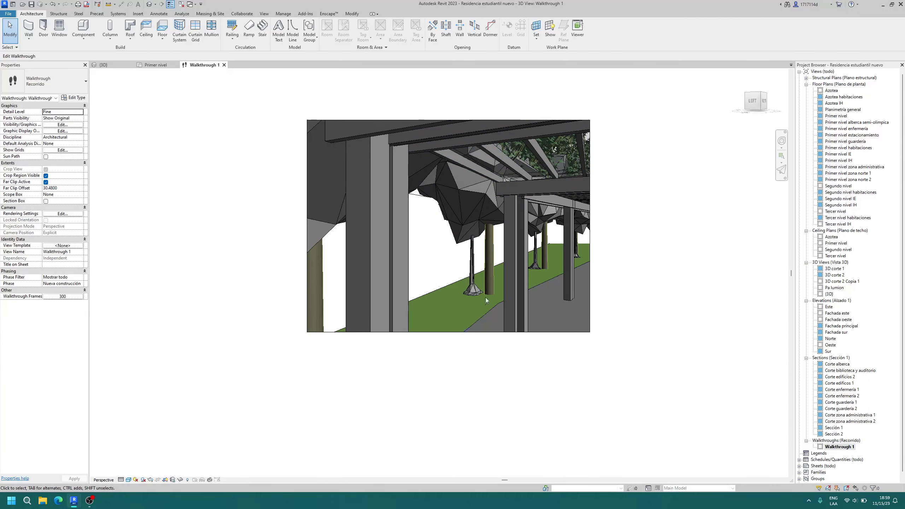
# Select the trees in the view, inspect their context menu, then clear the selection.
pyautogui.click(453, 182)
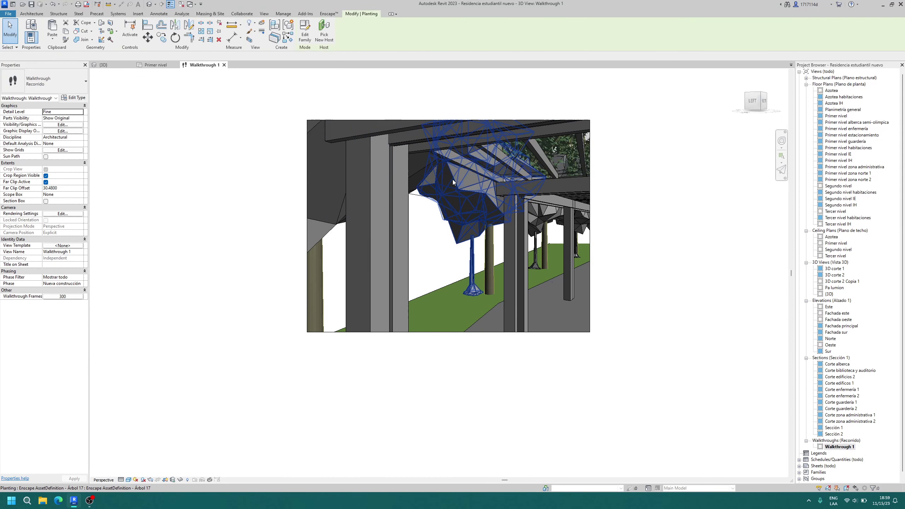
pyautogui.rightClick(427, 227)
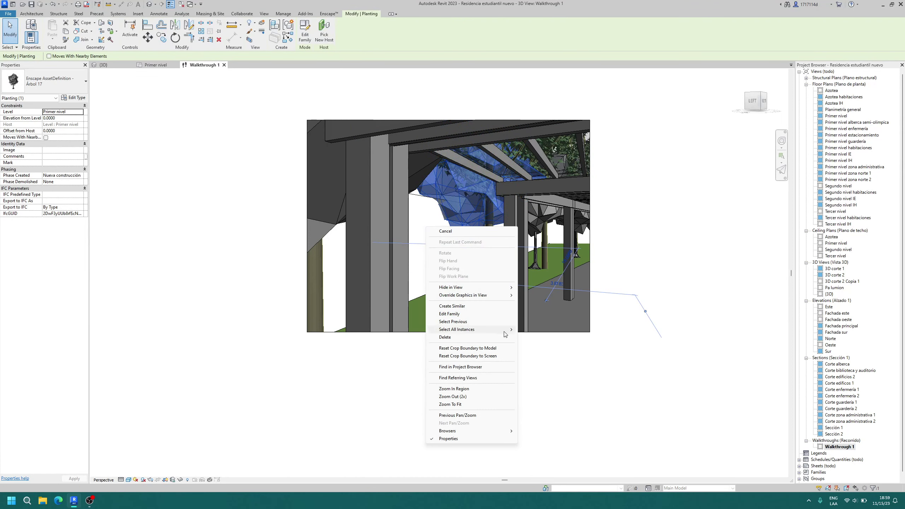
pyautogui.click(534, 329)
pyautogui.rightClick(425, 218)
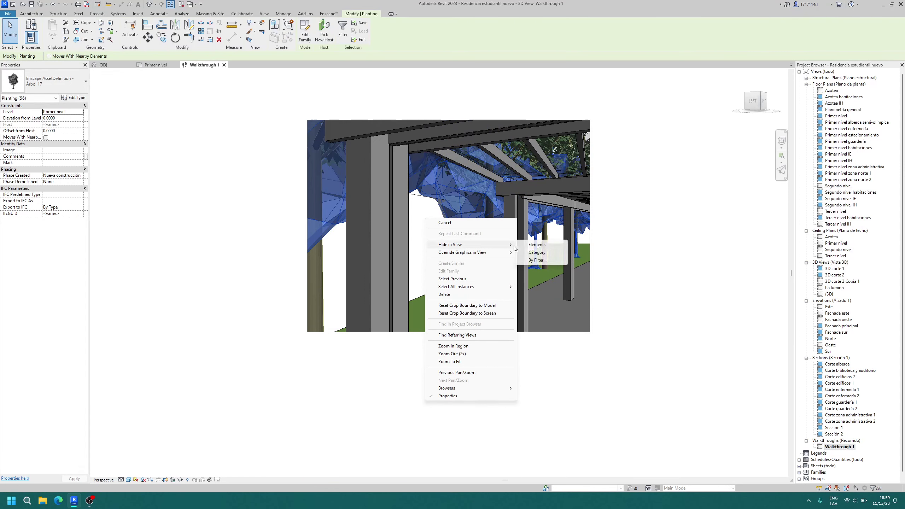
pyautogui.press('Escape')
pyautogui.press('Escape')
# Turn on cast shadows and bring up the Sun Settings.
pyautogui.click(143, 480)
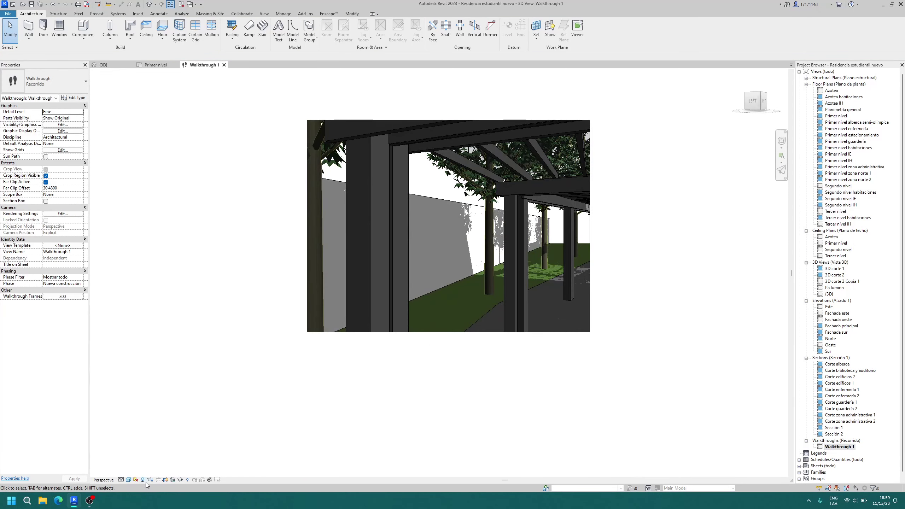
pyautogui.click(136, 480)
pyautogui.click(154, 445)
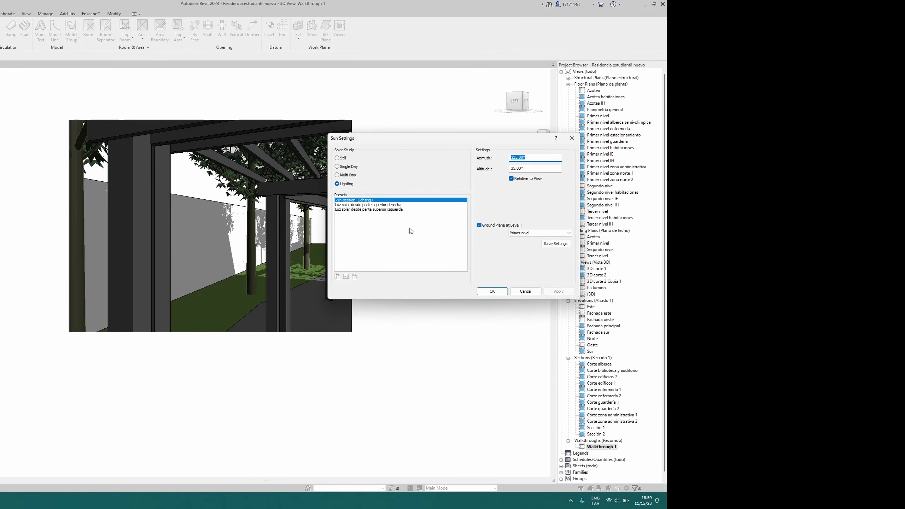
# Accept the sun settings at 35° altitude and switch cast shadows off.
pyautogui.click(571, 138)
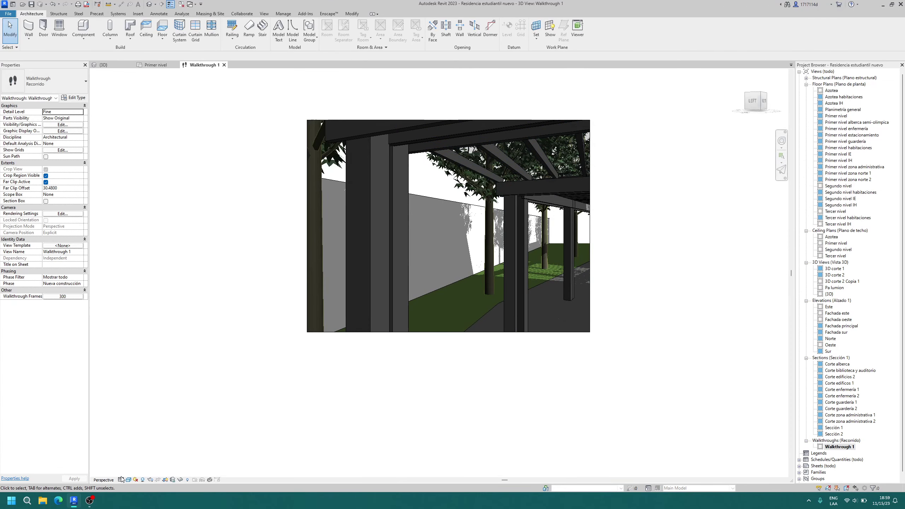
pyautogui.click(144, 480)
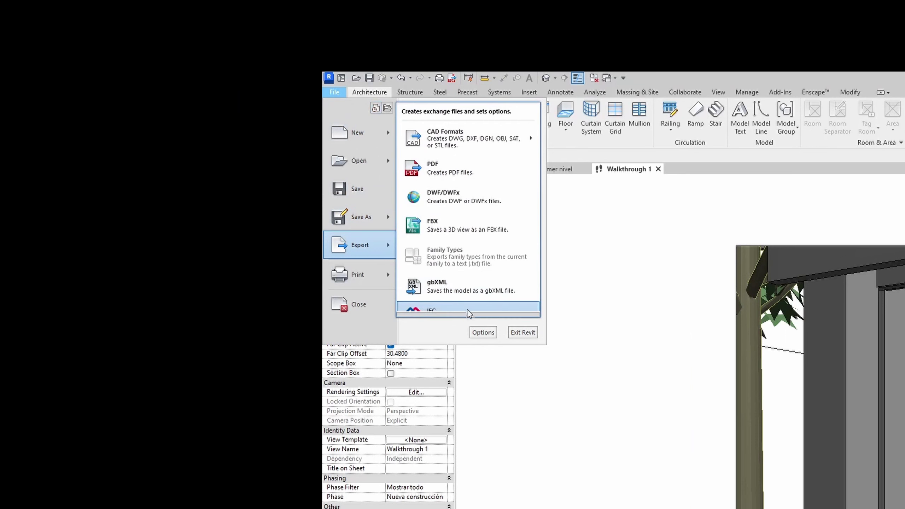
# Export Walkthrough 1 at 30 fps over 10 seconds in Shaded with Edges.
pyautogui.scroll(-3, 471, 314)
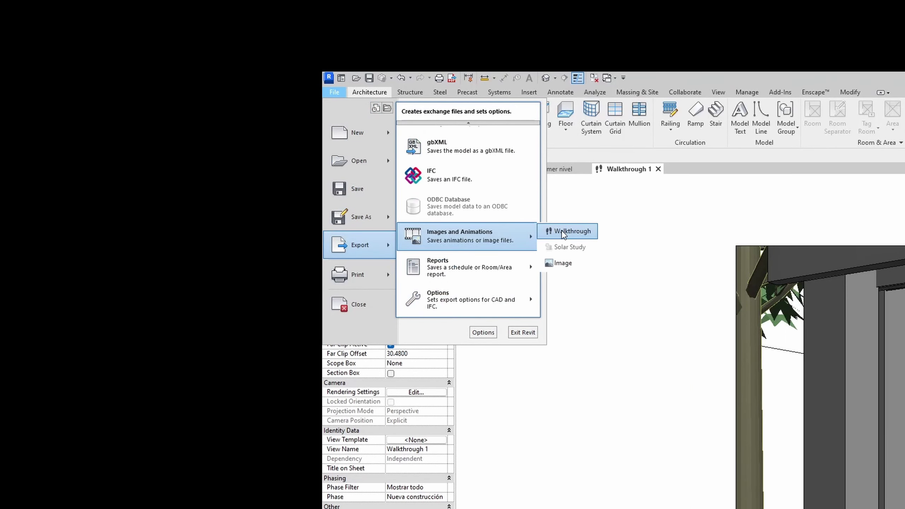
pyautogui.click(562, 233)
pyautogui.write('30')
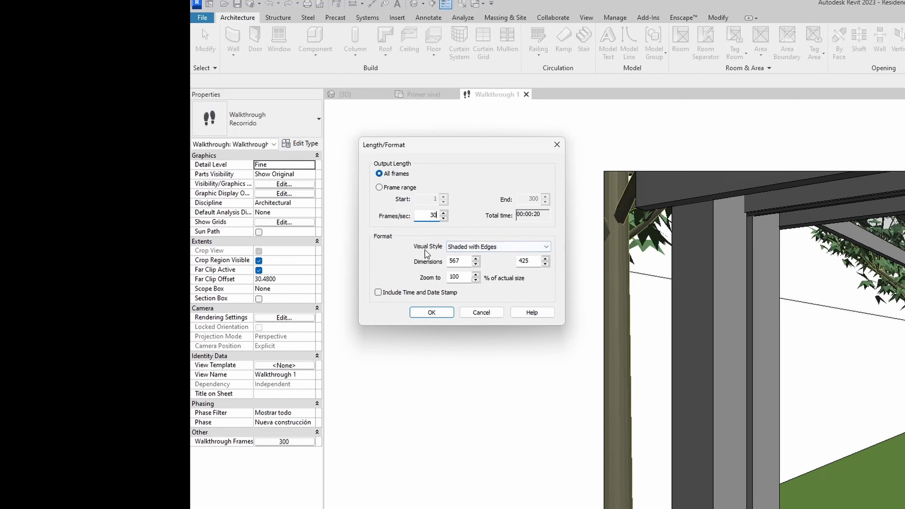
pyautogui.click(463, 249)
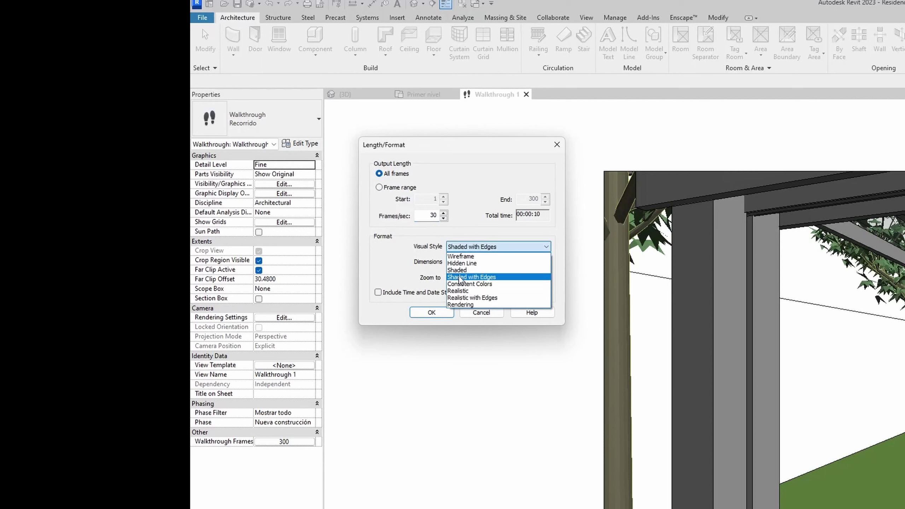
pyautogui.click(468, 277)
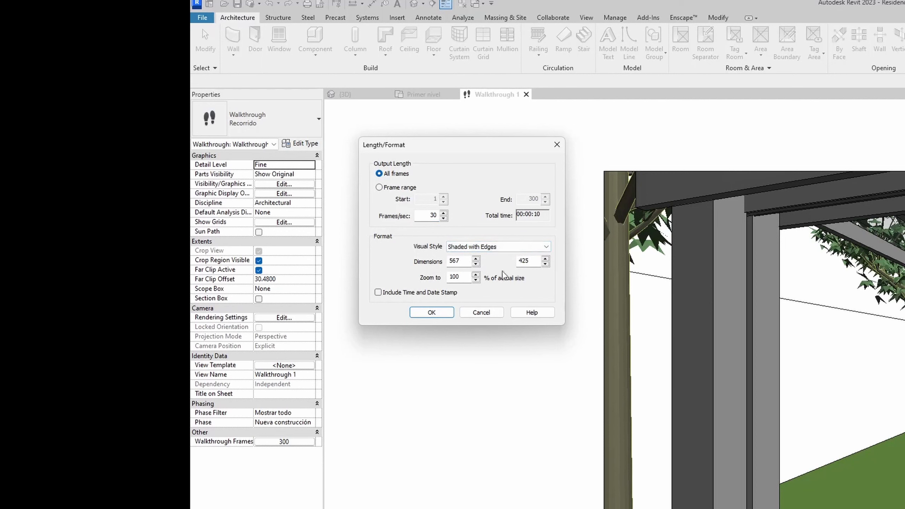
pyautogui.click(432, 312)
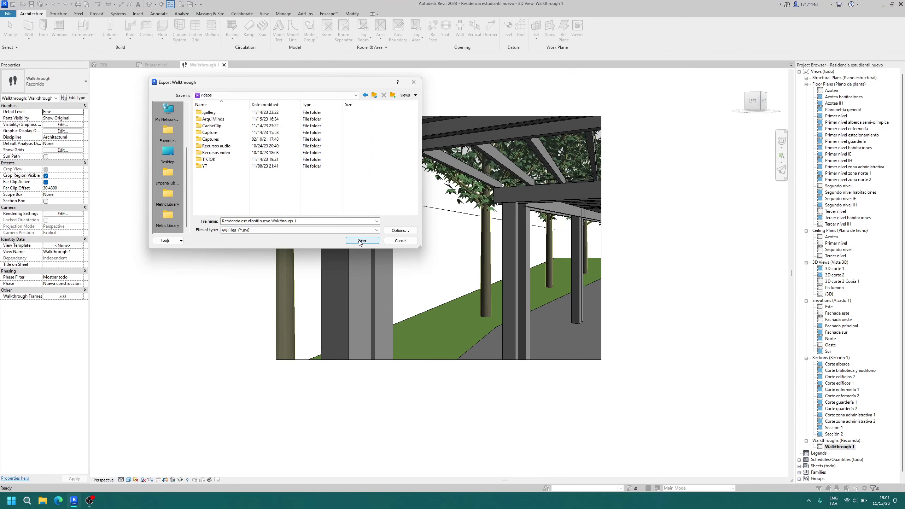
# Save the animation to the Videos folder as a Full Frames (Uncompressed) AVI.
pyautogui.click(360, 242)
pyautogui.click(438, 241)
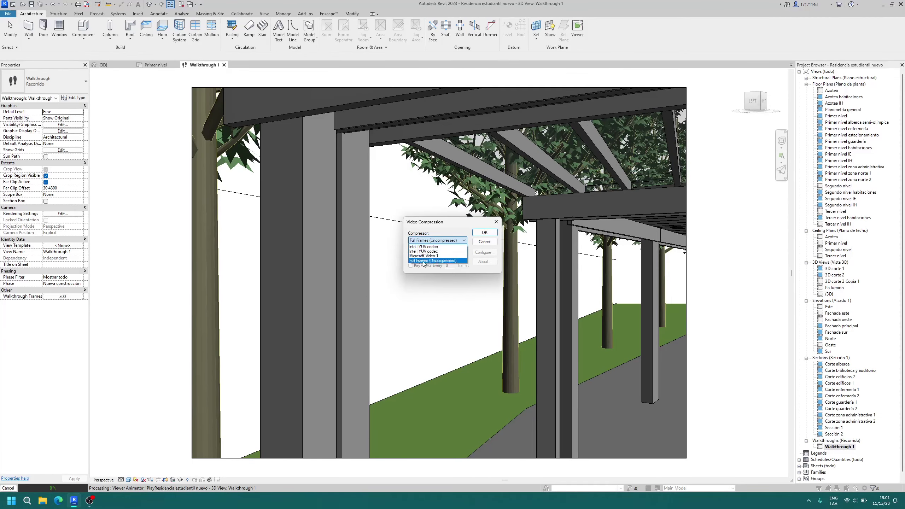
pyautogui.click(444, 261)
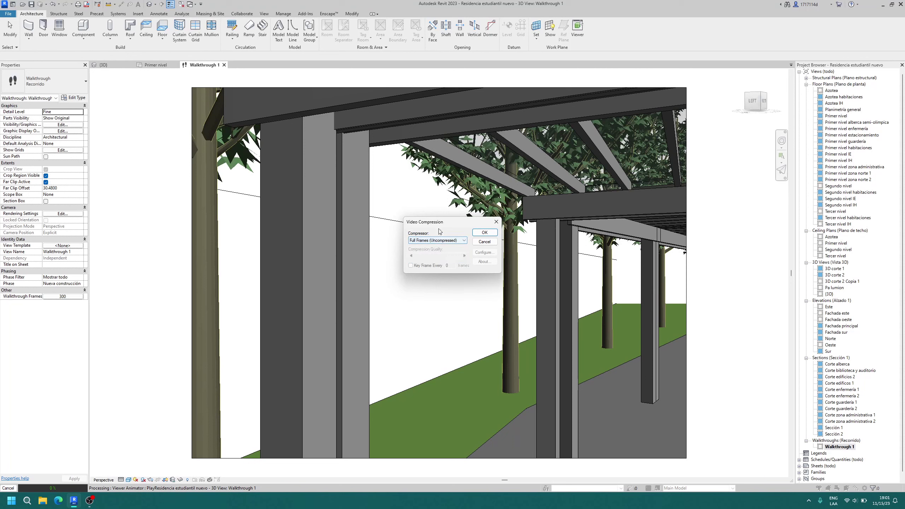